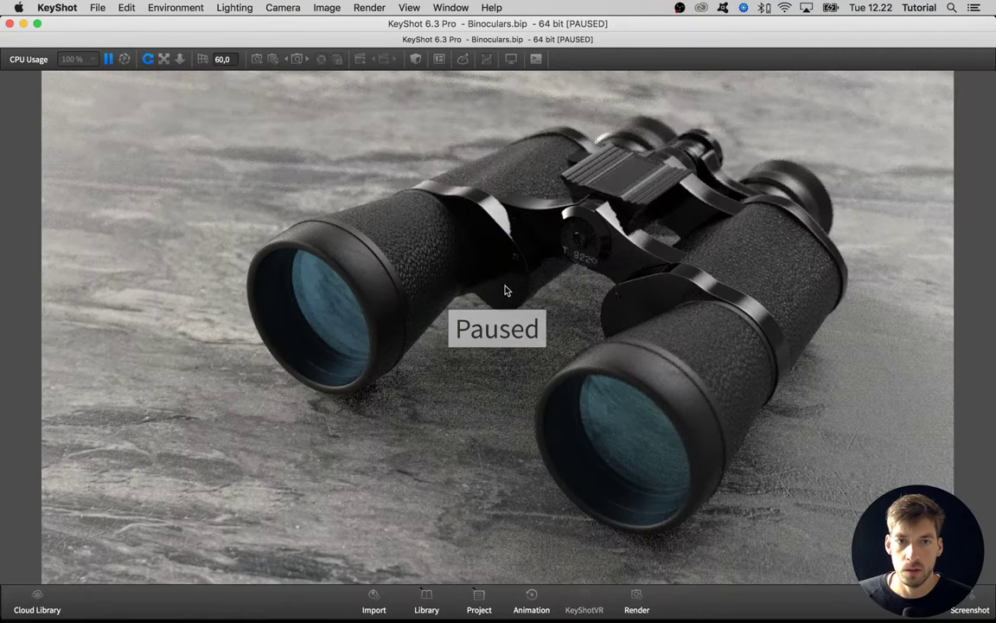
- Rename the still-image output by replacing 1395 with RAW, giving BinocularsRAW
click(636, 599)
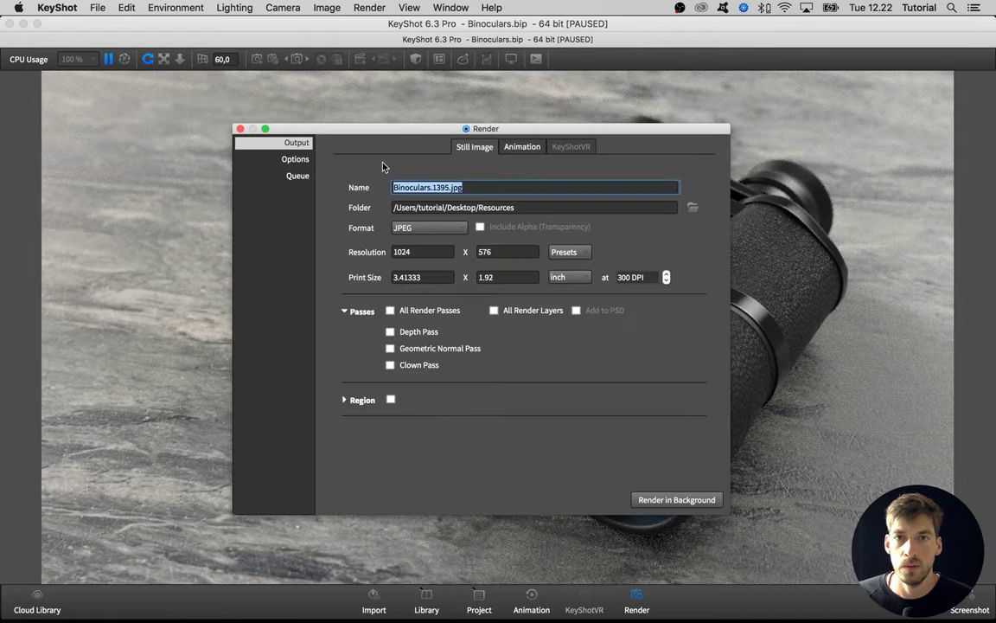
click(435, 187)
double_click(441, 187)
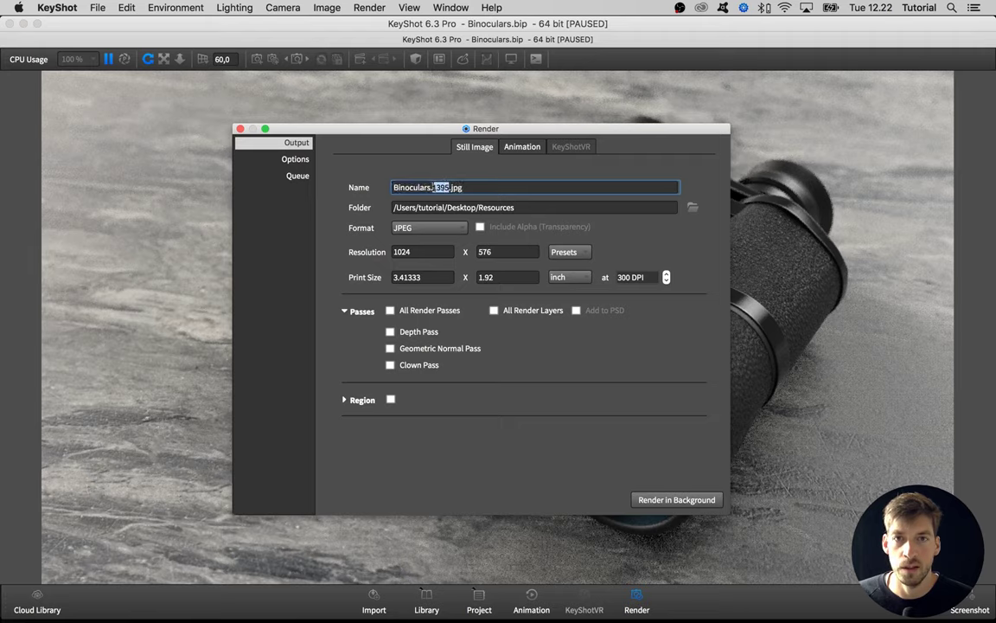
key(BackSpace)
text(RaW)
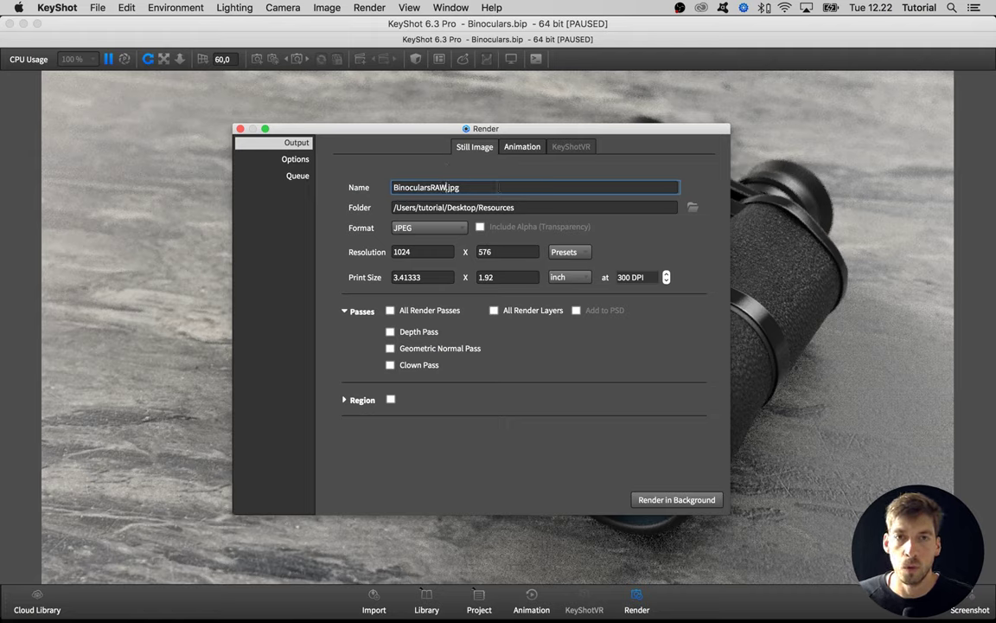
- Keep the Desktop Resources folder as the output location and show the format list
click(692, 208)
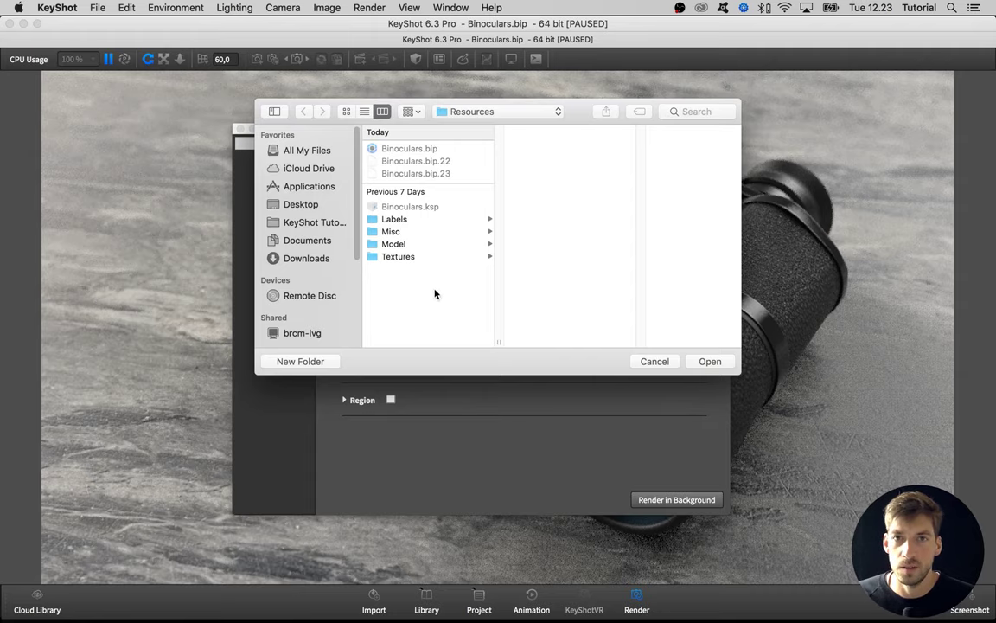
click(708, 361)
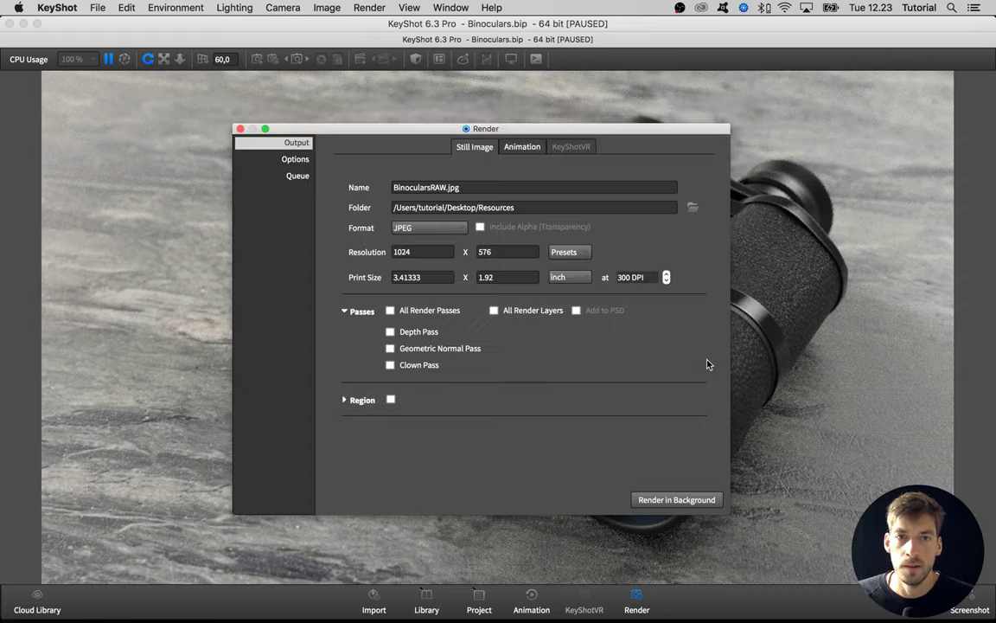
click(420, 230)
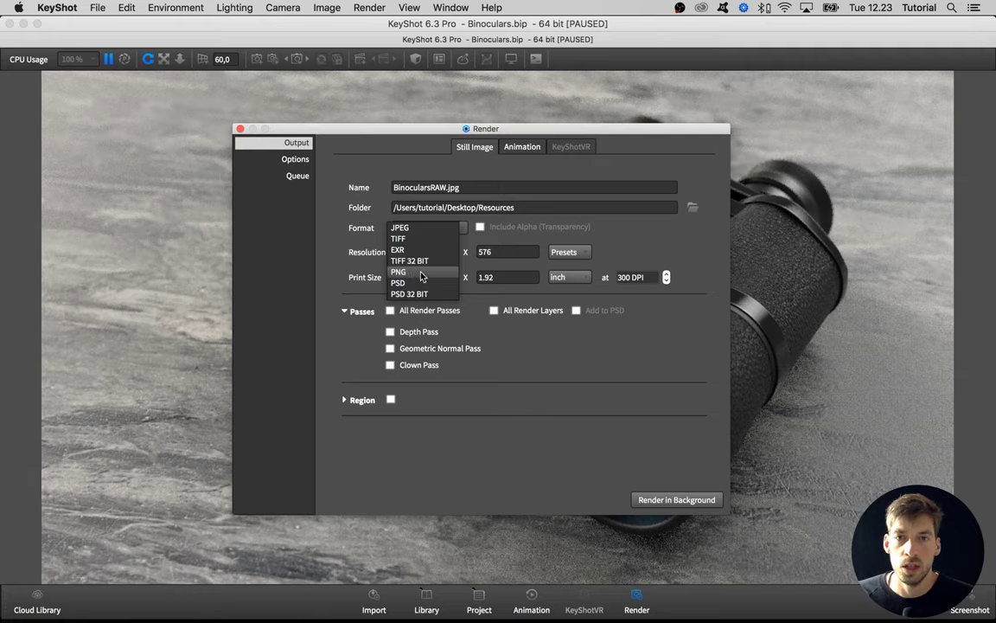
- Change the output format from JPEG to PNG, making the file BinocularsRAW.1395.png
click(439, 318)
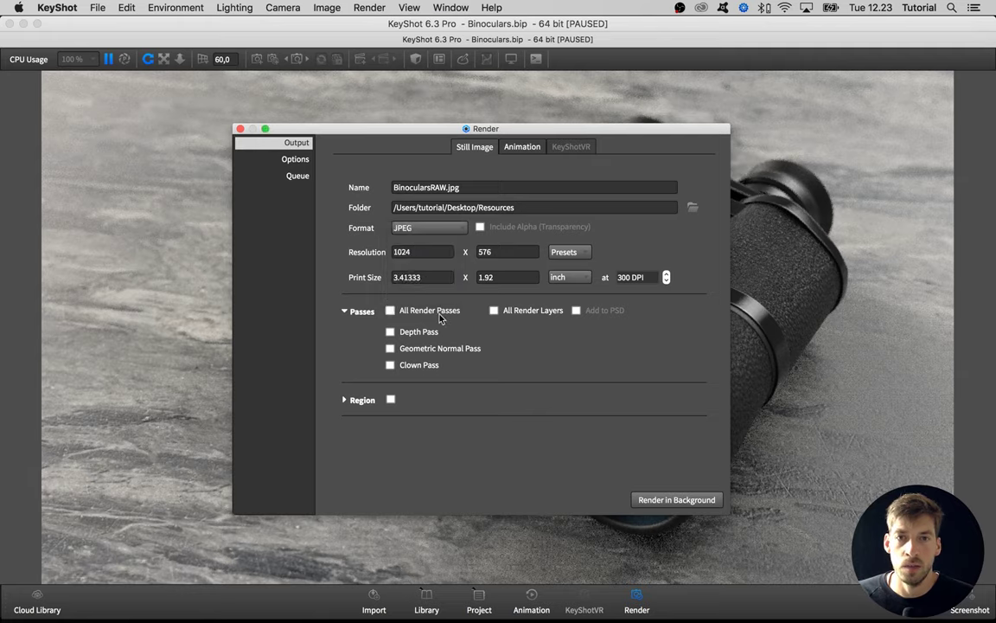
click(440, 317)
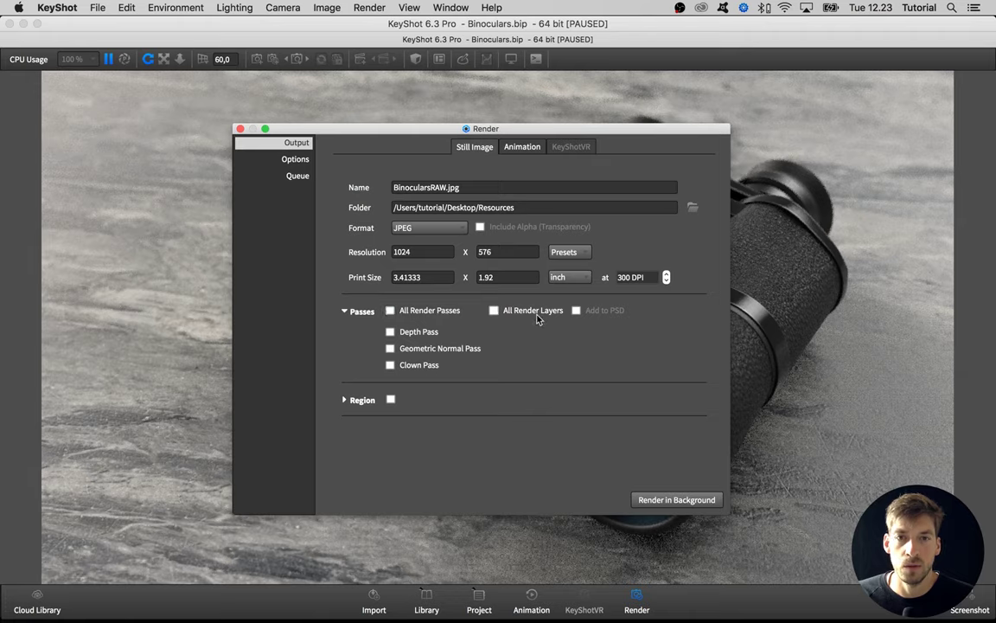
click(429, 228)
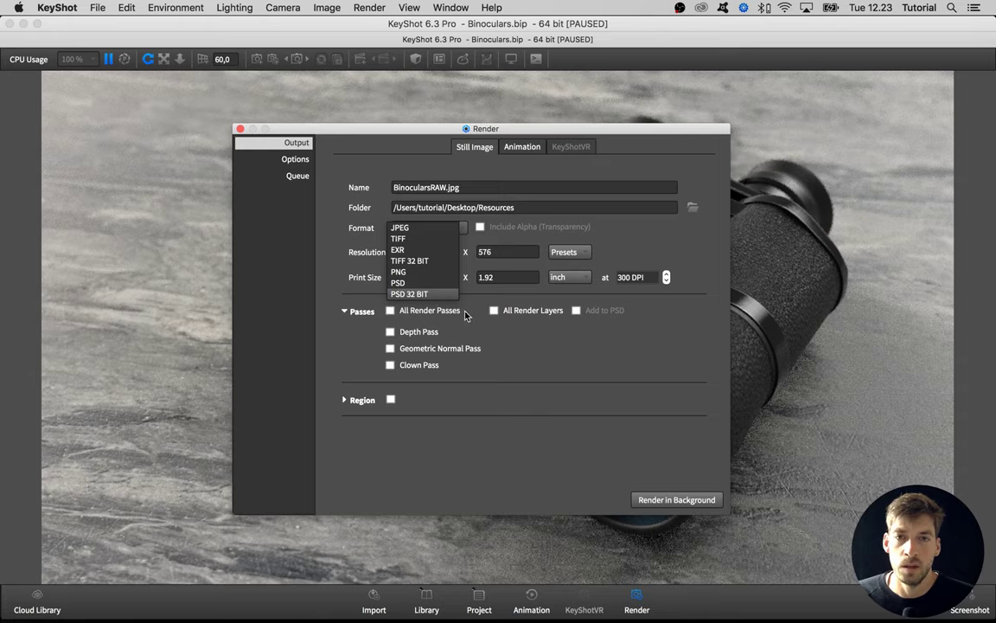
click(421, 272)
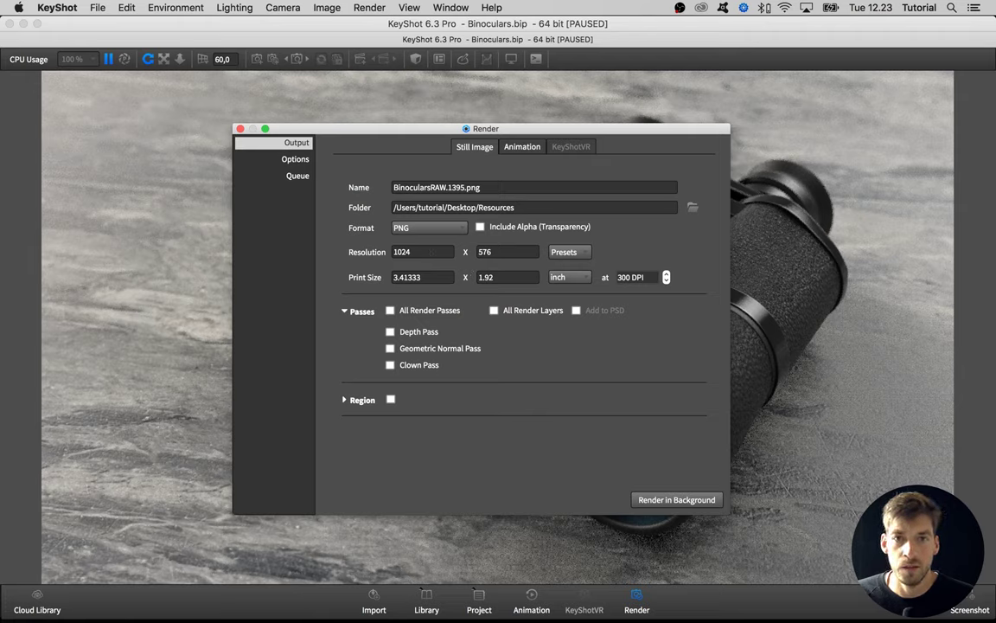
- Switch the print size units to centimetres and enter a 100 cm print width
click(566, 252)
click(614, 254)
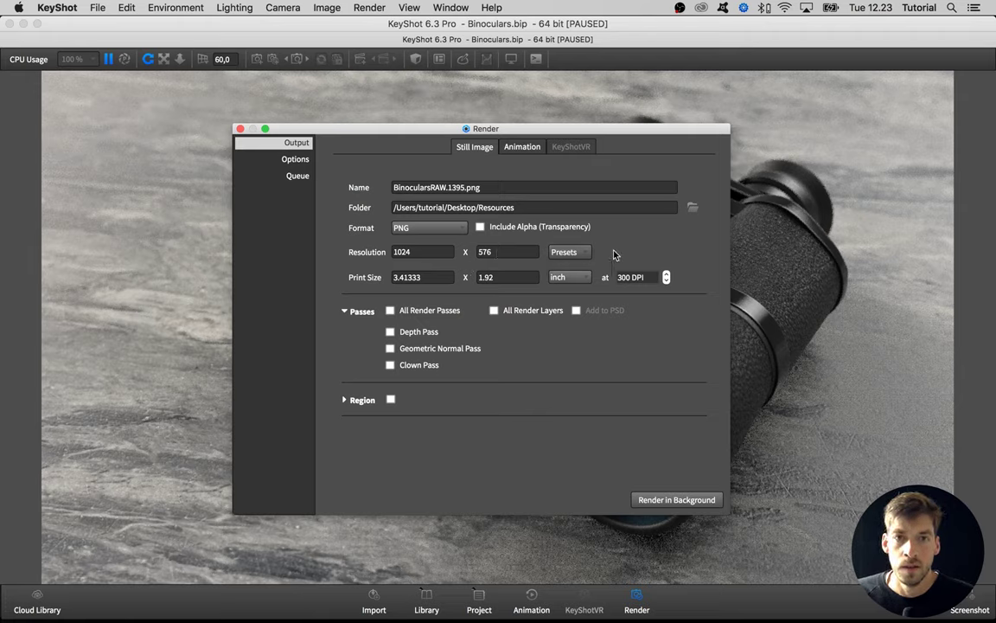
click(567, 252)
click(612, 252)
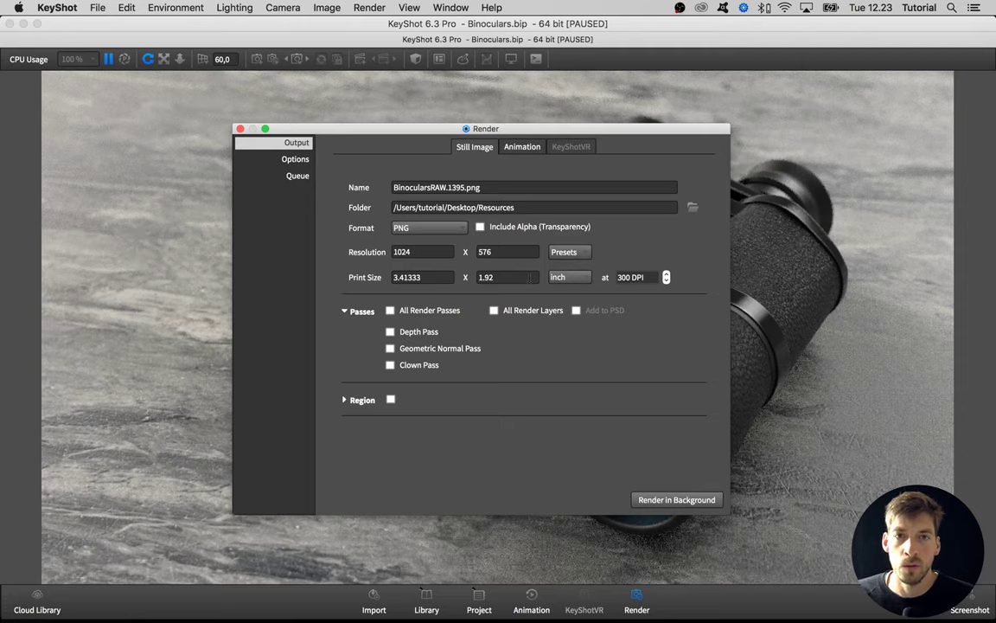
click(524, 277)
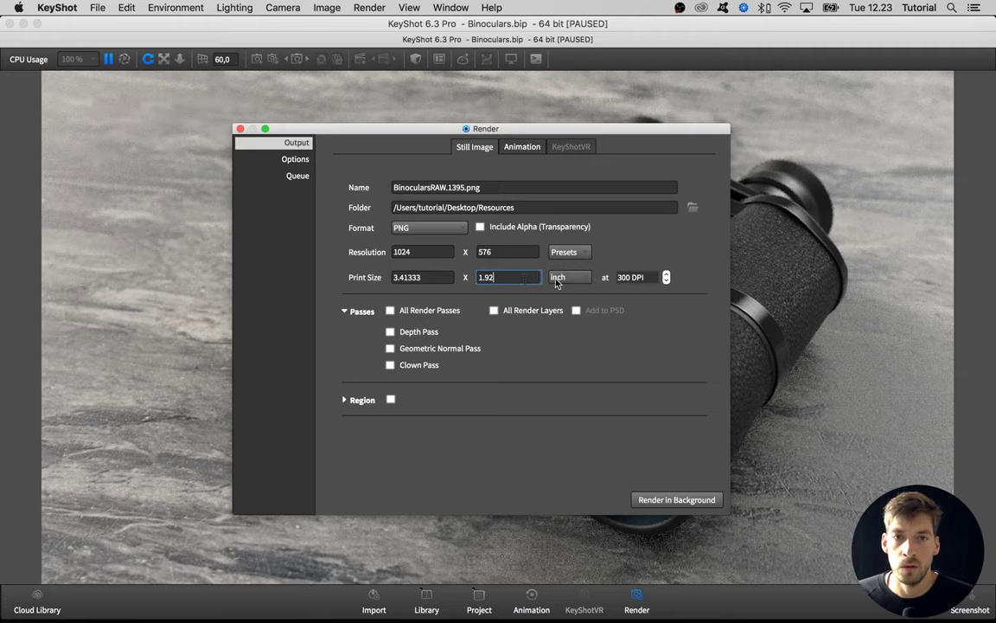
click(561, 277)
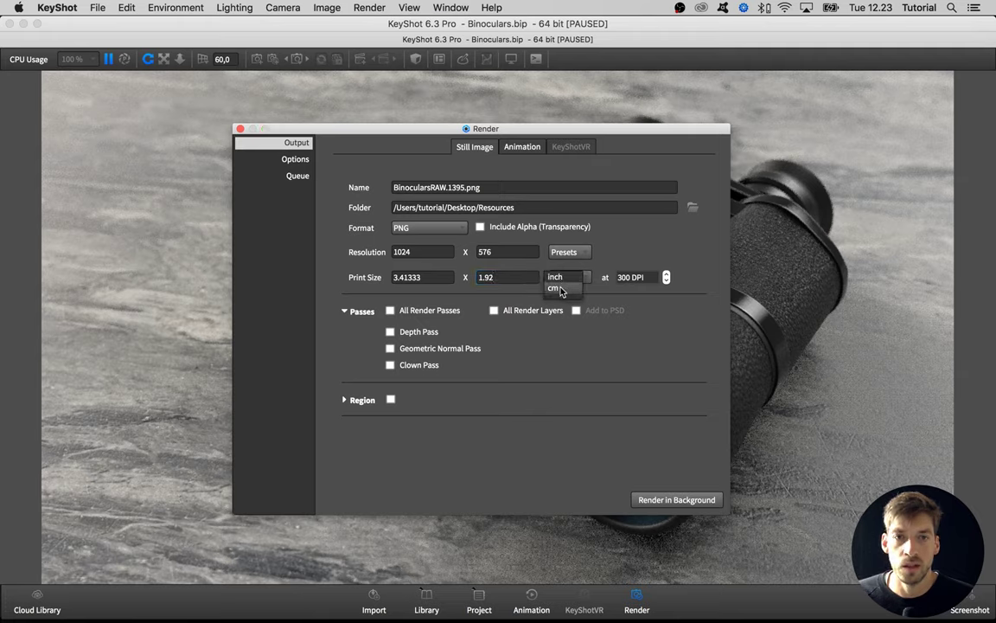
click(553, 288)
drag(424, 277, 376, 277)
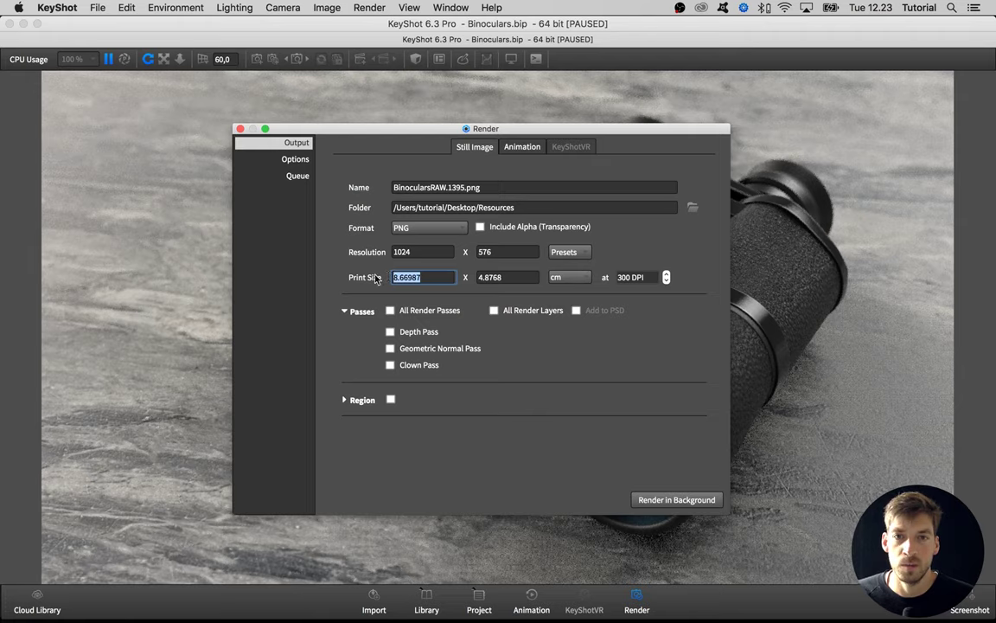
text(100)
key(Tab)
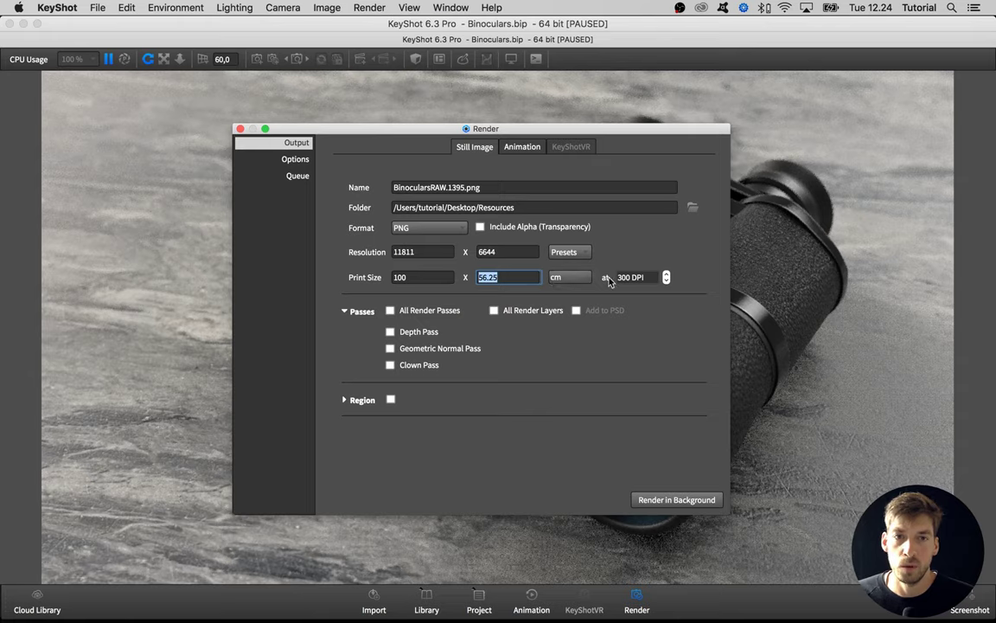
click(424, 252)
text(11810)
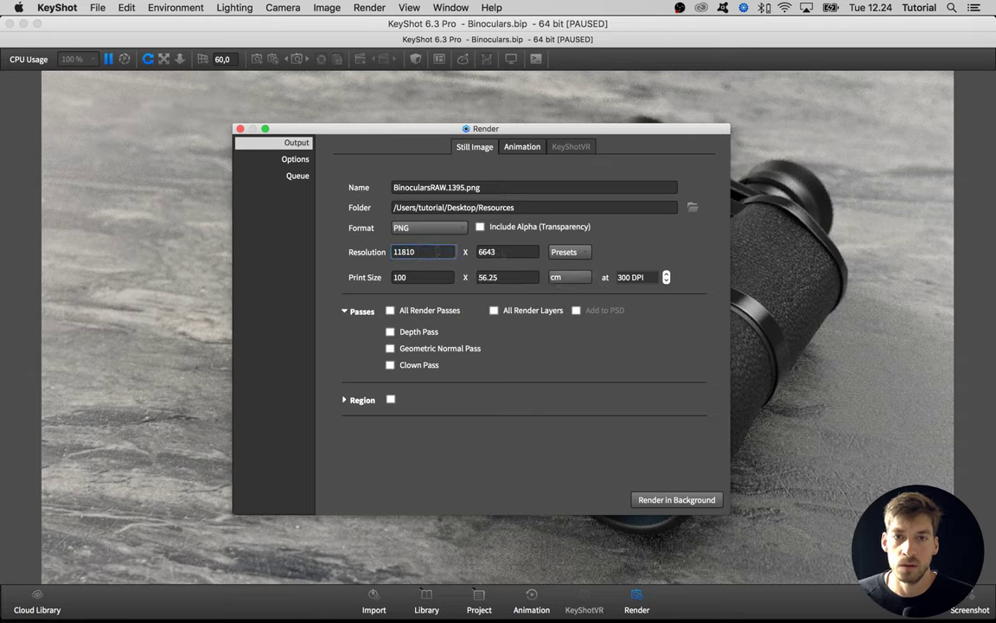
- Choose the 2560 × 1440 resolution preset, giving about 21.67 × 12.19 cm at 300 DPI
click(563, 251)
click(411, 252)
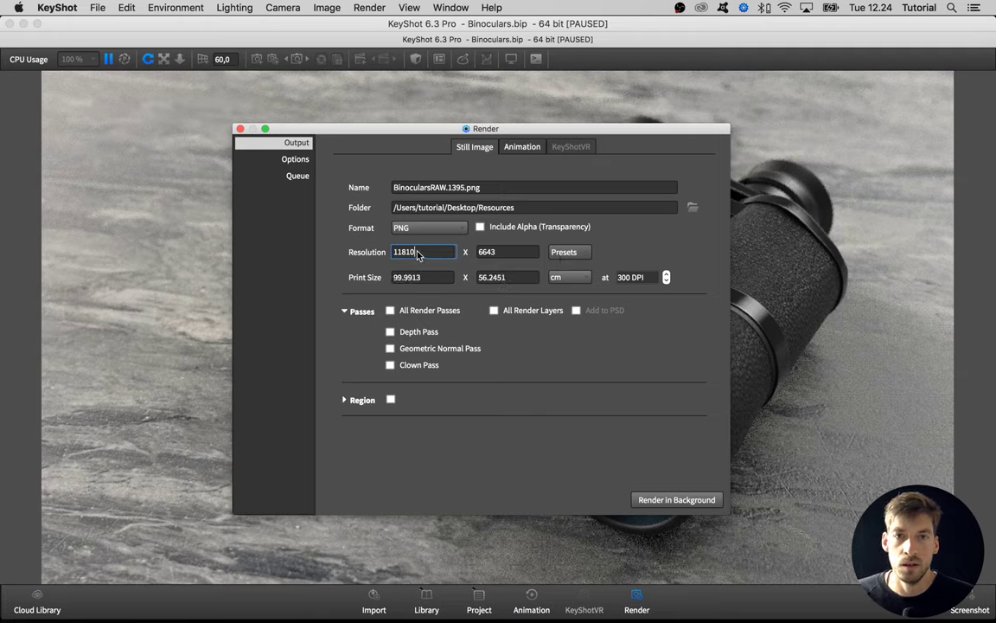
click(561, 253)
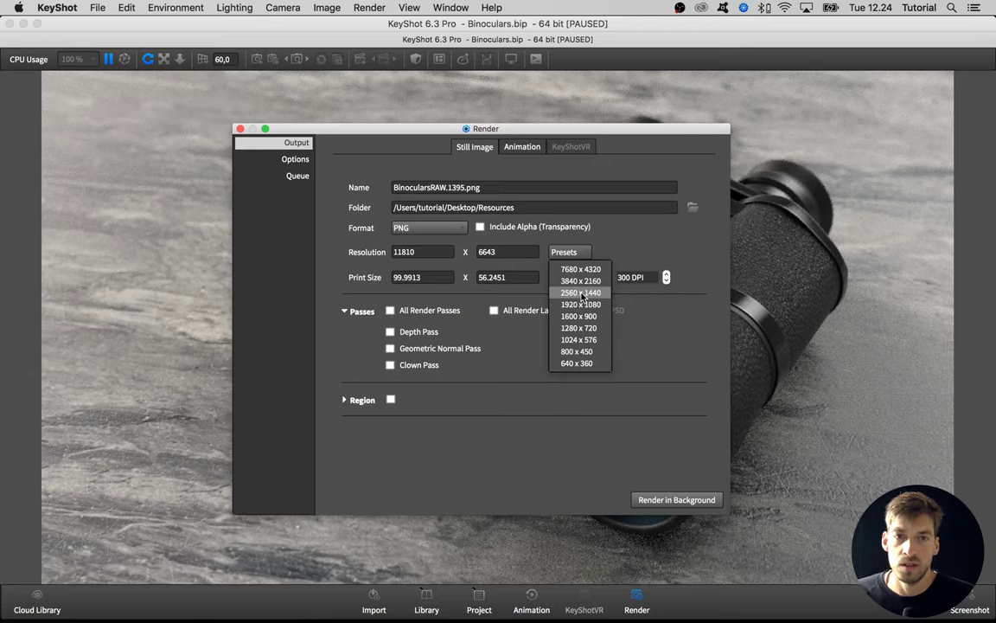
click(580, 293)
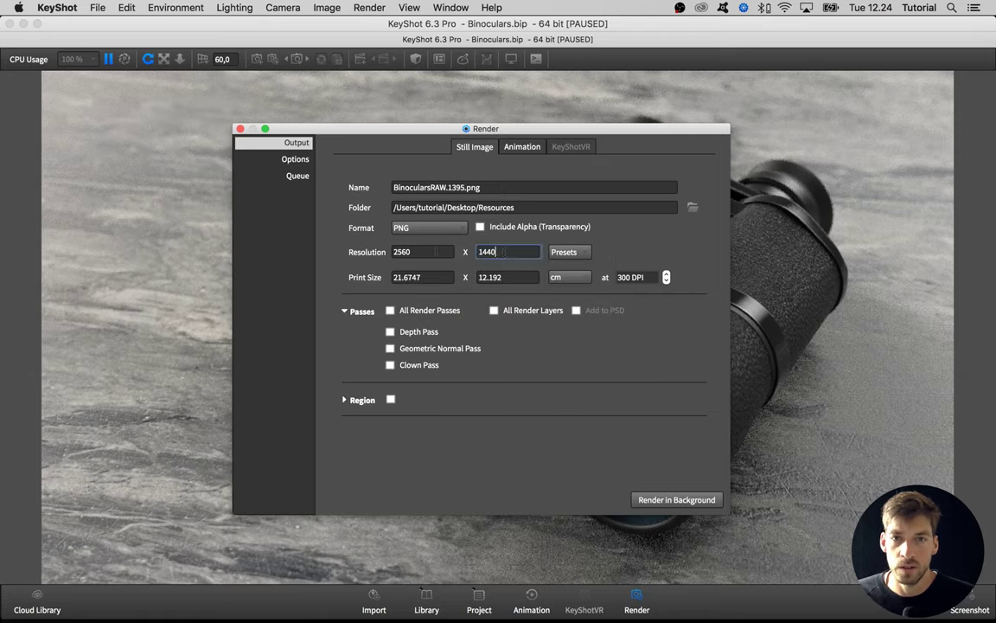
click(442, 251)
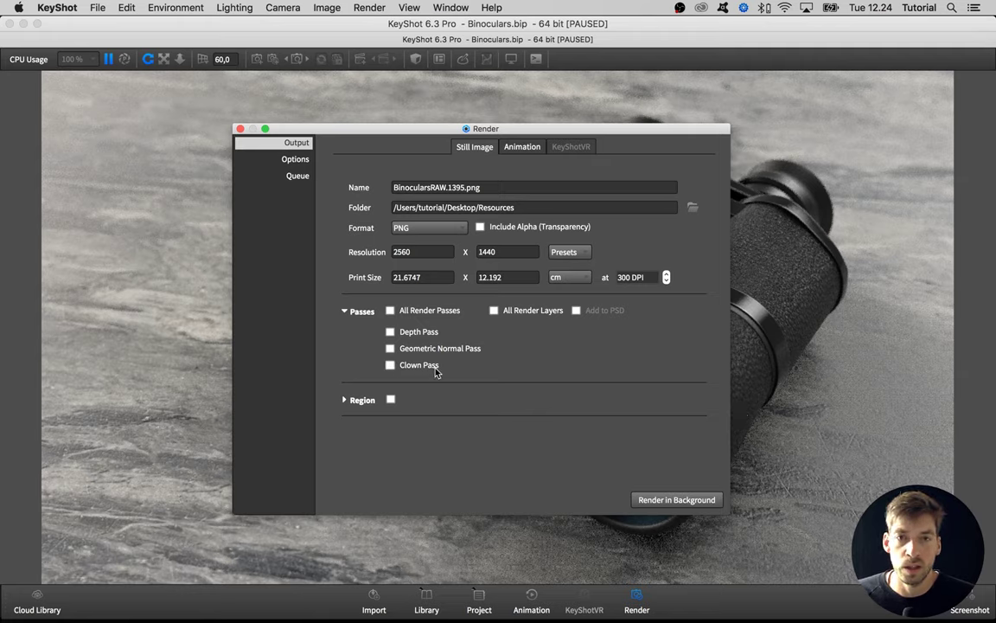
click(390, 365)
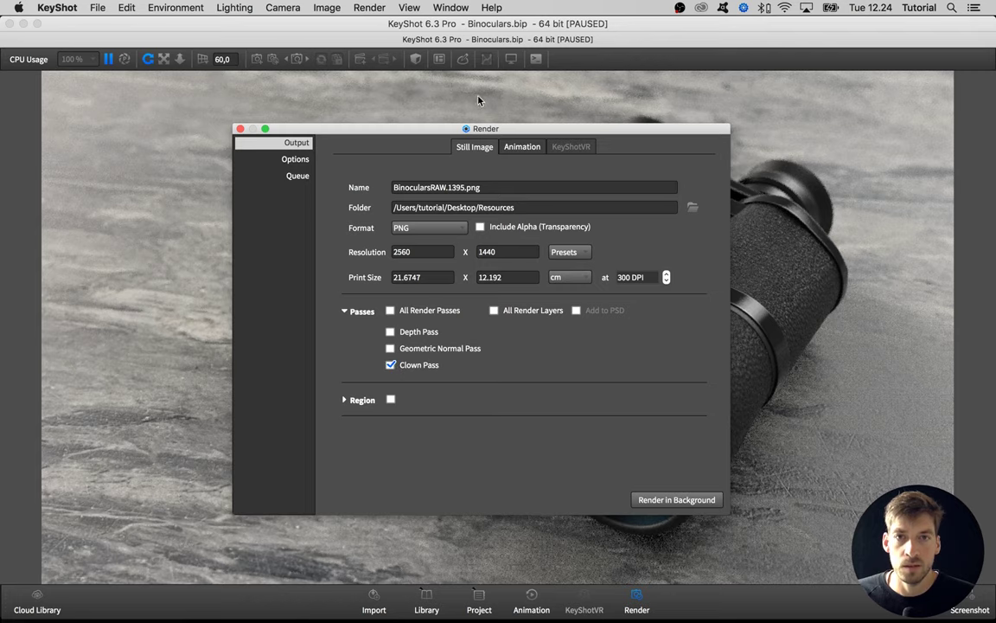
drag(514, 132, 241, 209)
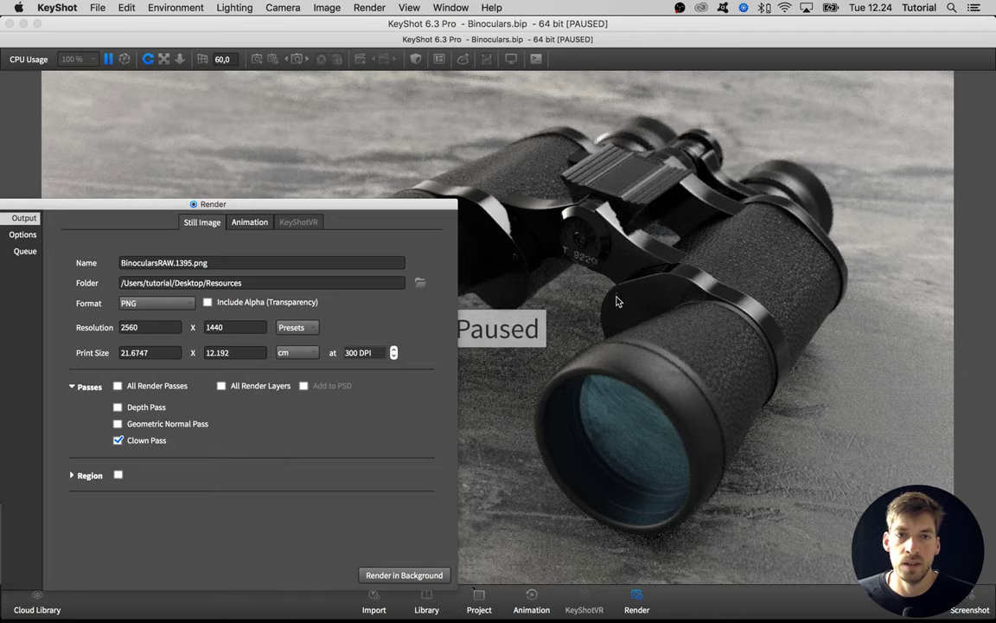
mouse_move(405, 204)
mouse_down()
mouse_move(494, 164)
mouse_move(573, 149)
mouse_up()
click(327, 383)
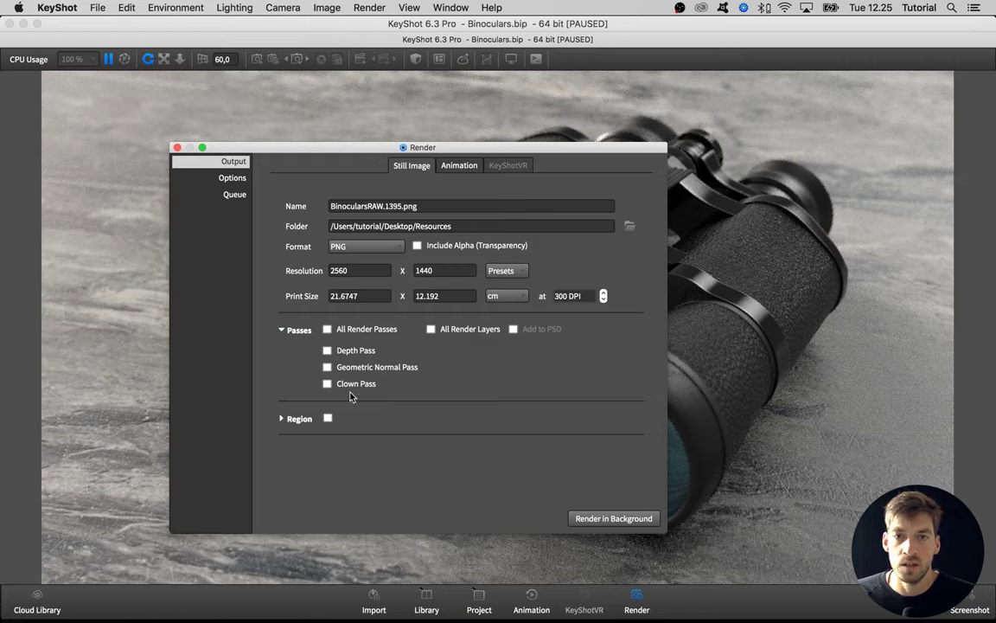
- Keep Background render mode and limit quality by Maximum Samples, currently 74
click(229, 179)
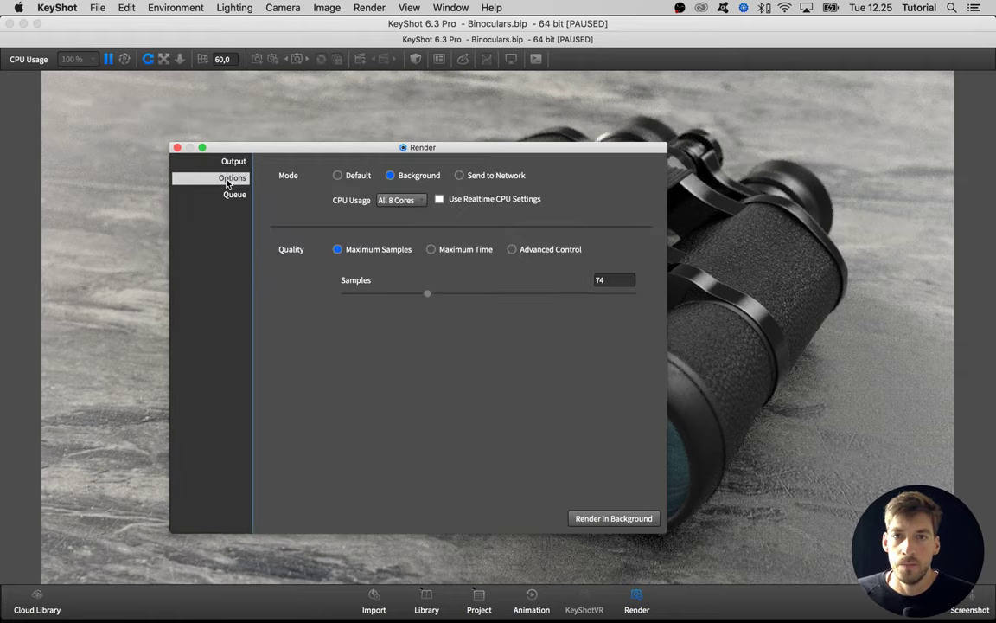
click(339, 176)
click(413, 176)
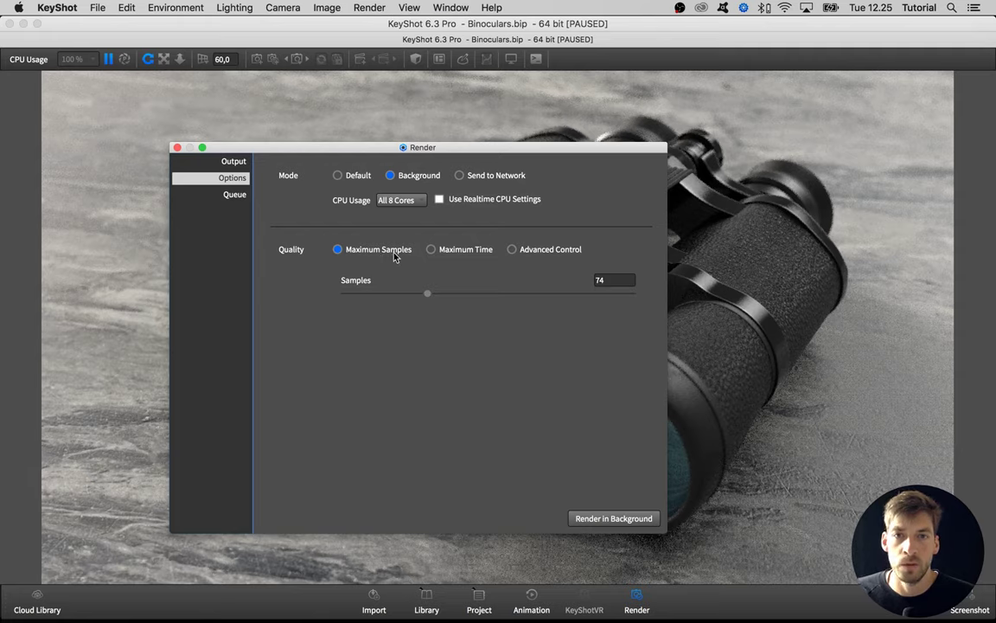
click(521, 255)
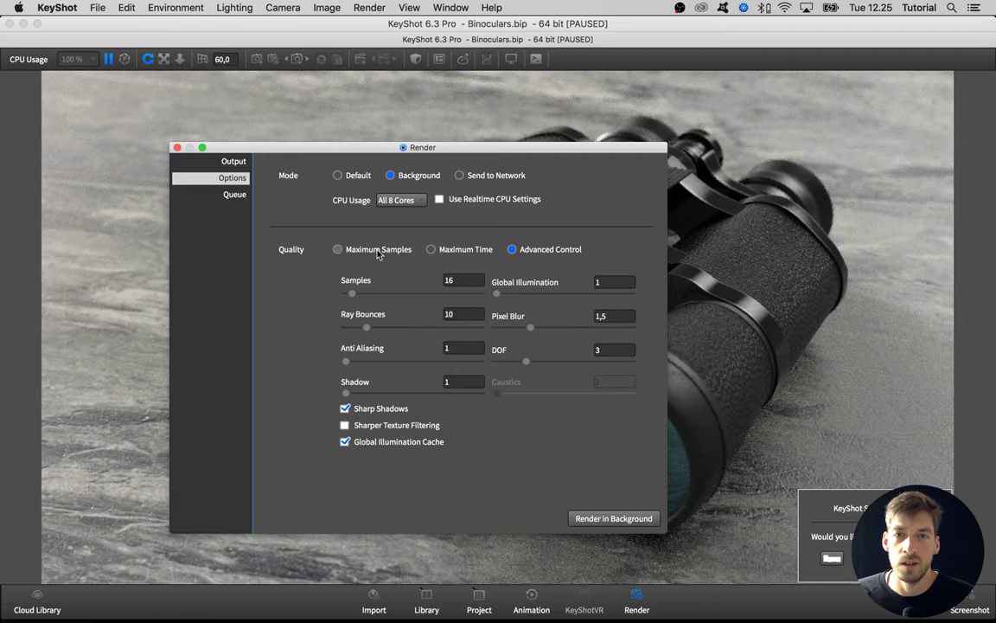
click(377, 250)
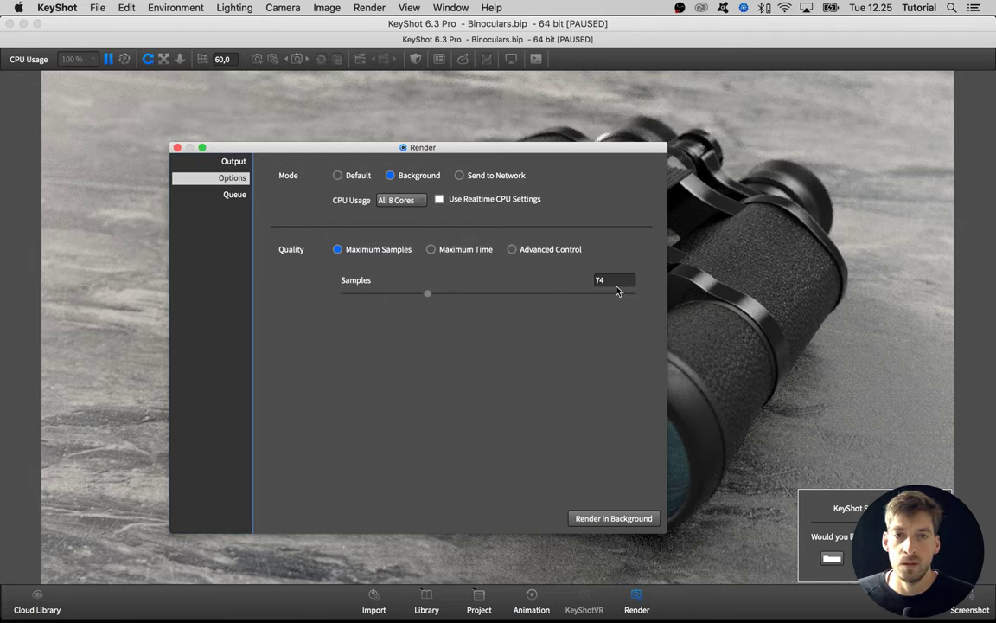
drag(615, 281, 577, 286)
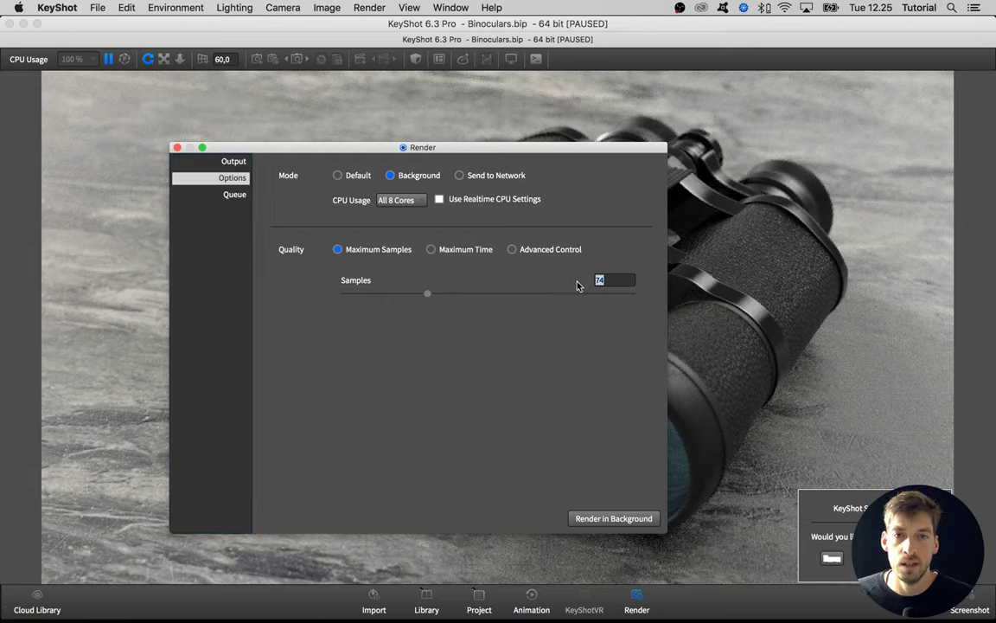
click(749, 504)
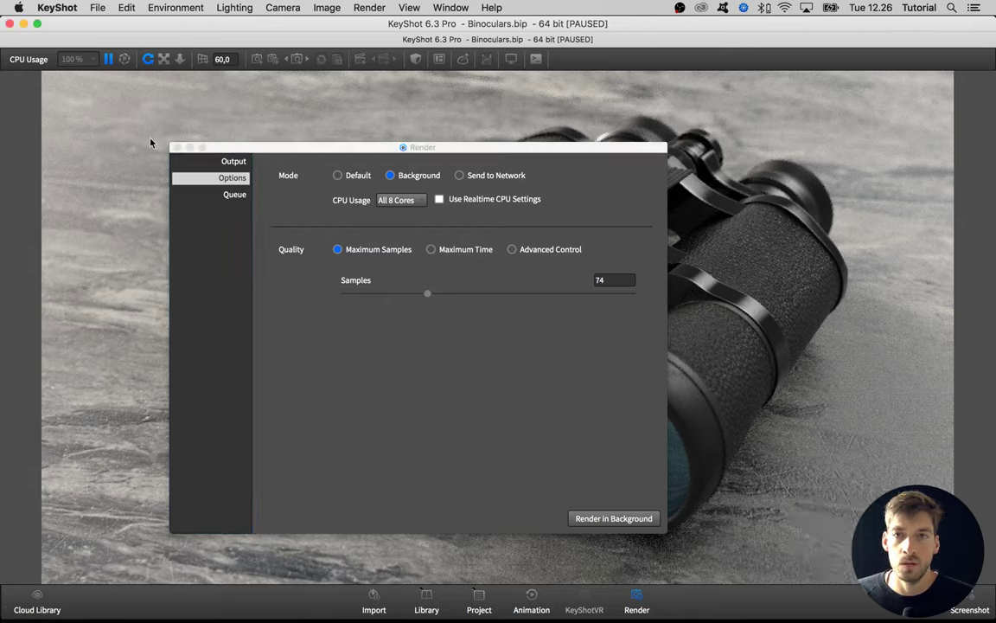
- Close the render settings, resume real-time rendering and show the statistics HUD
click(176, 148)
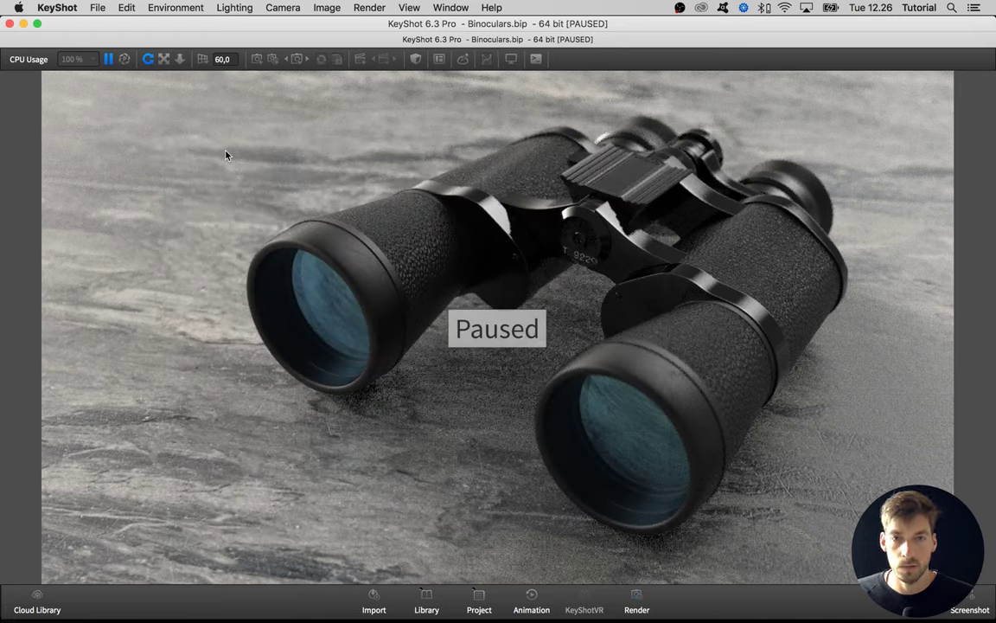
key(shift+p)
key(h)
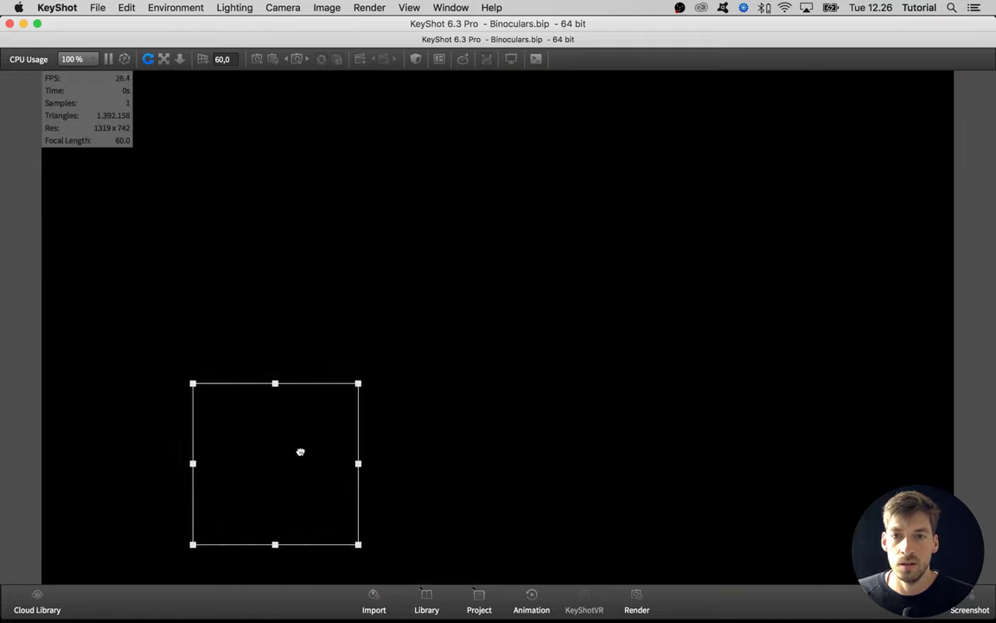
- Reposition and shrink the texture mapping box in the viewport
drag(300, 451, 313, 429)
drag(204, 522, 246, 461)
mouse_move(300, 432)
mouse_down()
mouse_move(309, 416)
mouse_move(417, 387)
mouse_up()
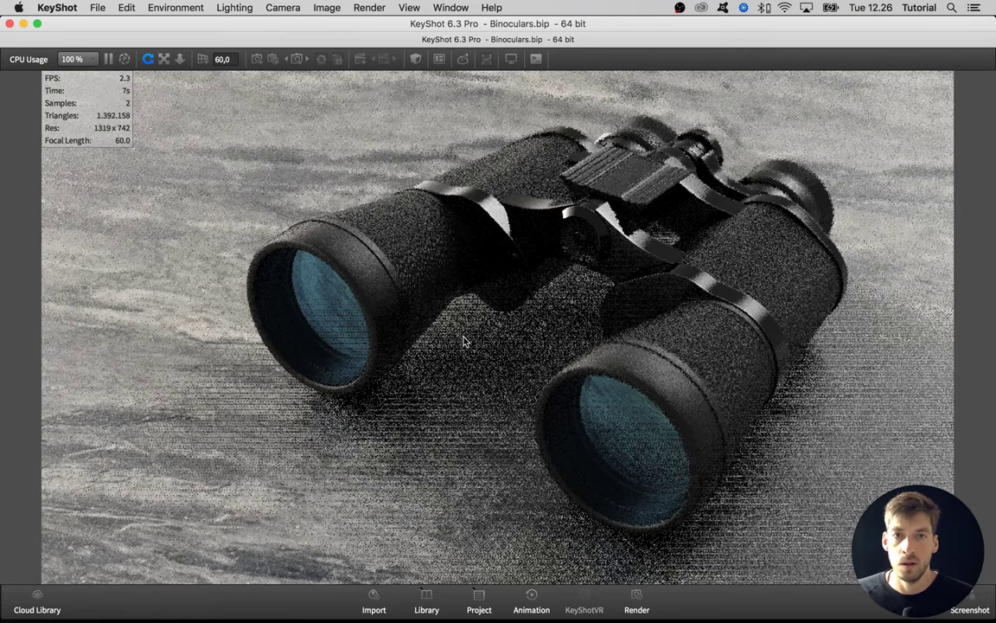
key(alt+r)
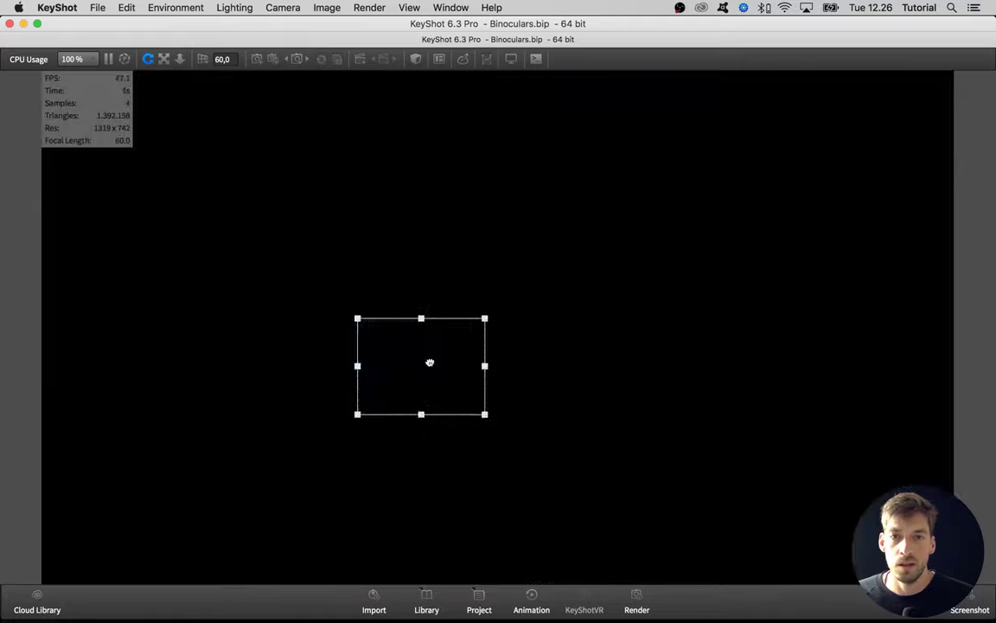
mouse_move(429, 355)
mouse_down()
mouse_move(454, 346)
mouse_move(468, 371)
mouse_move(404, 397)
mouse_move(438, 389)
mouse_move(425, 389)
mouse_up()
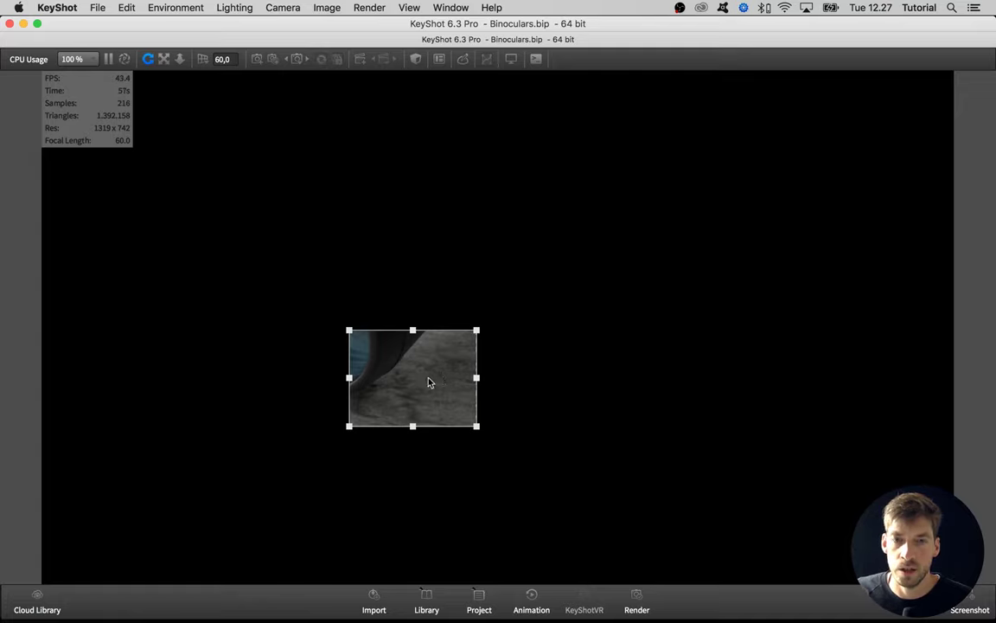
mouse_move(427, 382)
mouse_down()
mouse_move(515, 210)
mouse_move(662, 135)
mouse_move(637, 128)
mouse_up()
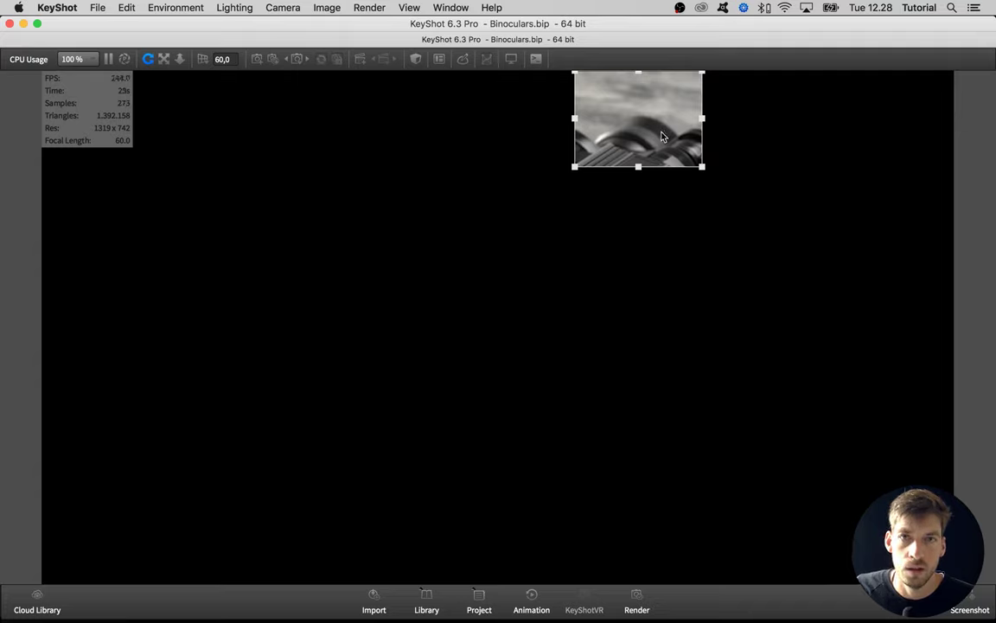
drag(660, 136, 722, 165)
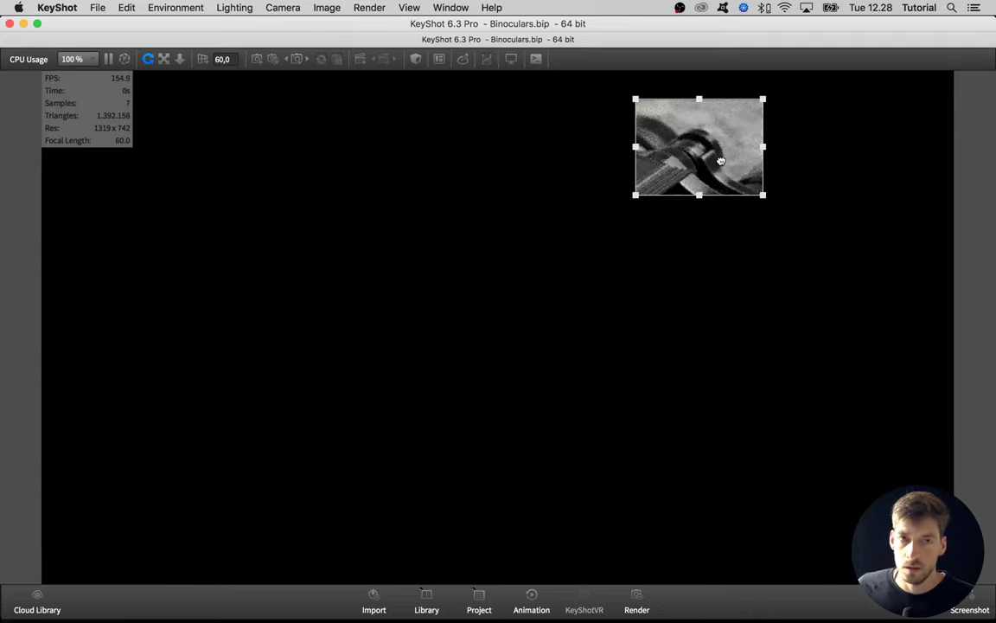
key(alt+r)
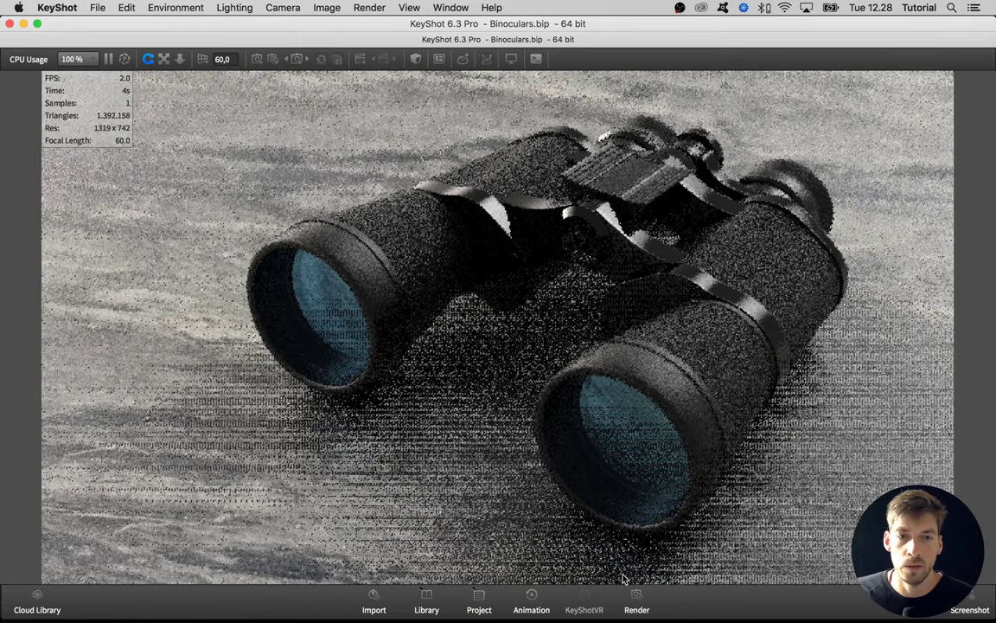
- Reopen the render settings and try sample counts of 250 and 400
click(637, 595)
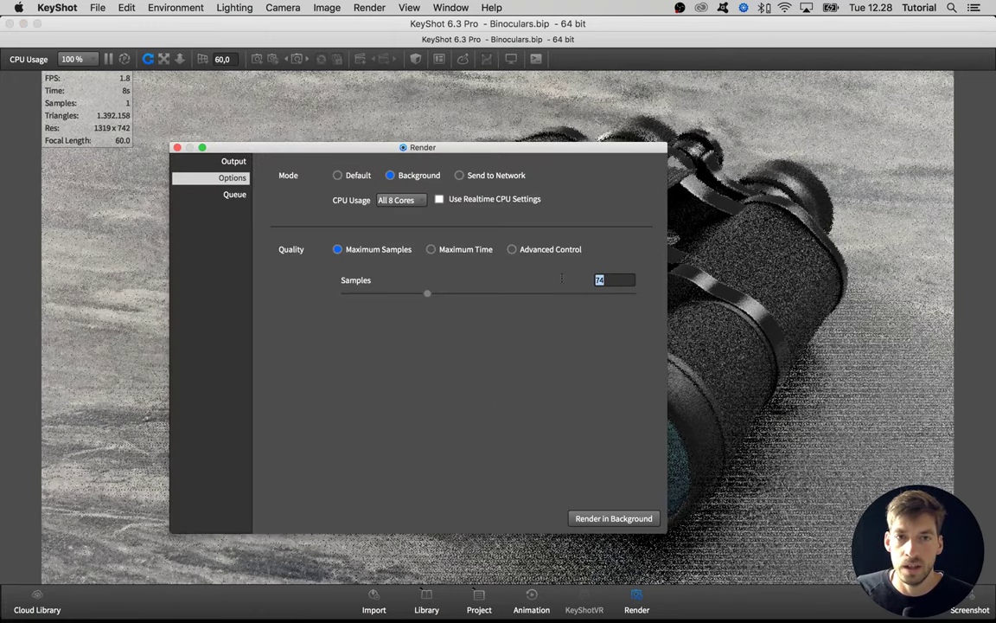
text(250)
key(Return)
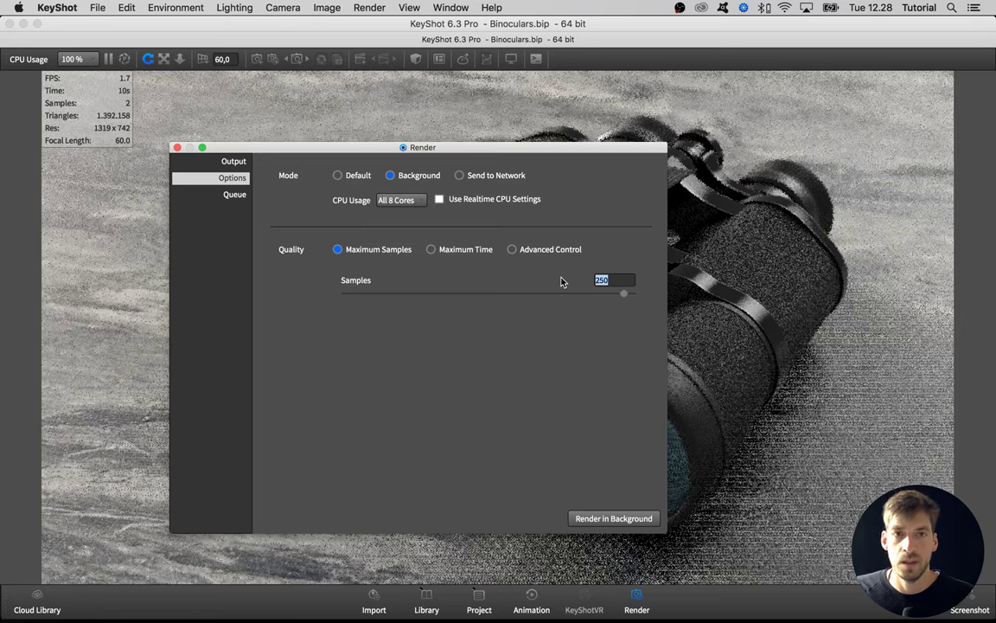
drag(620, 296, 632, 299)
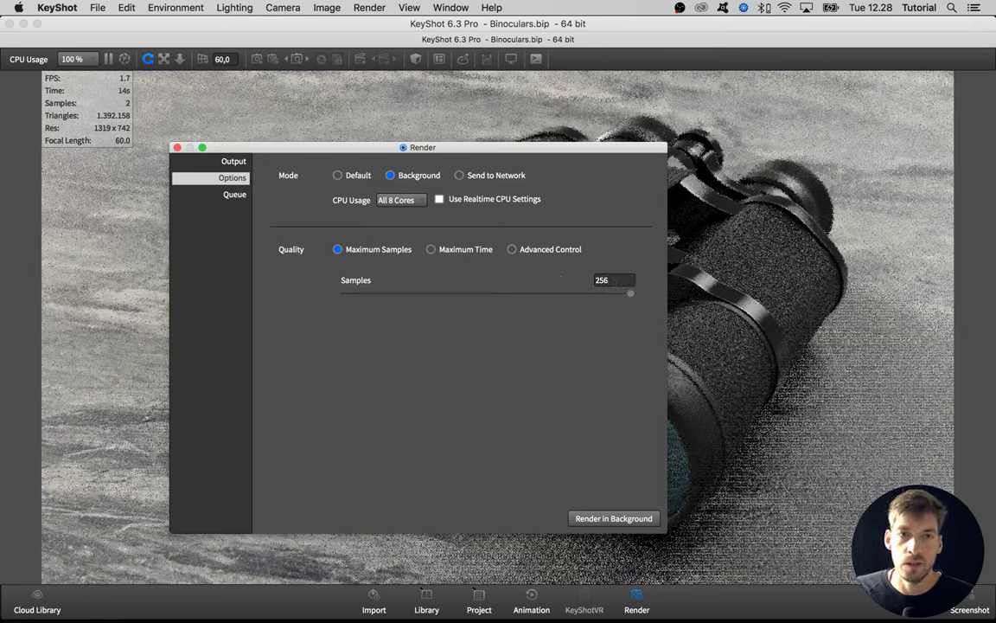
double_click(603, 280)
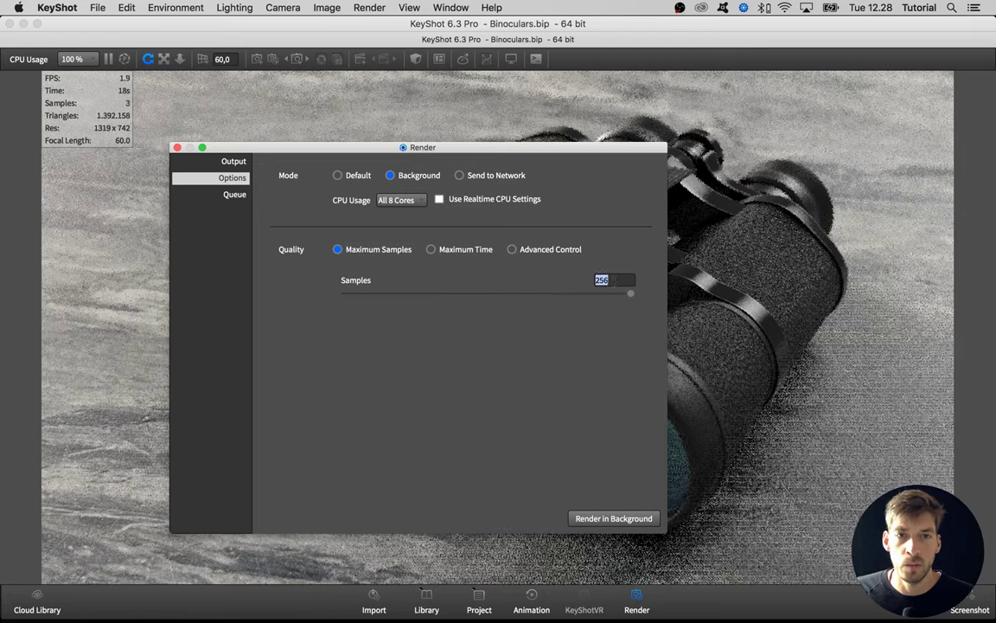
text(400)
key(Return)
- Try 500 and 256 samples, settle on 250 maximum samples, and review the Output page
click(630, 293)
text(500)
key(Return)
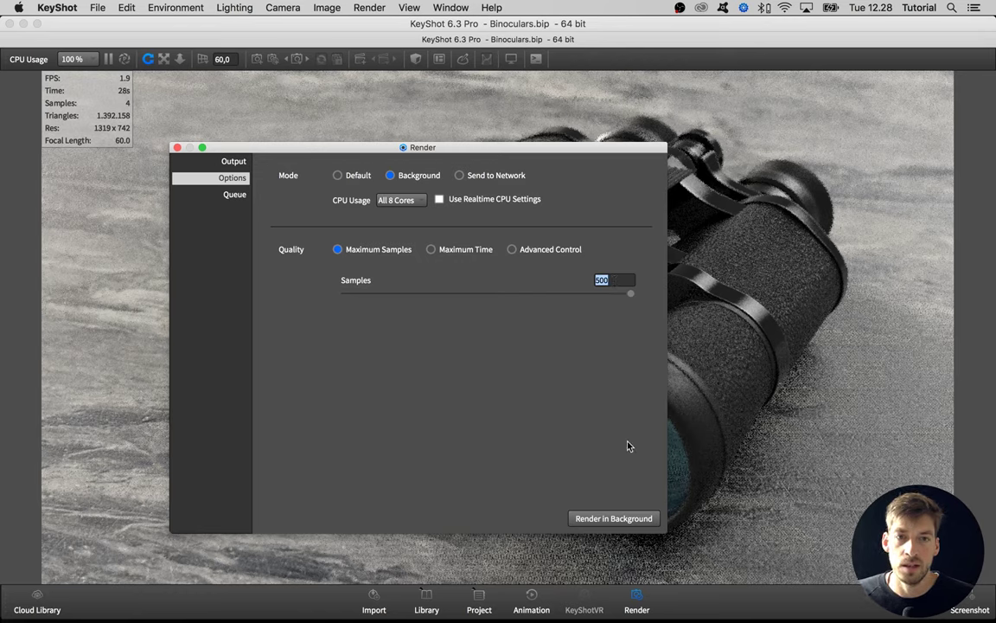
double_click(592, 280)
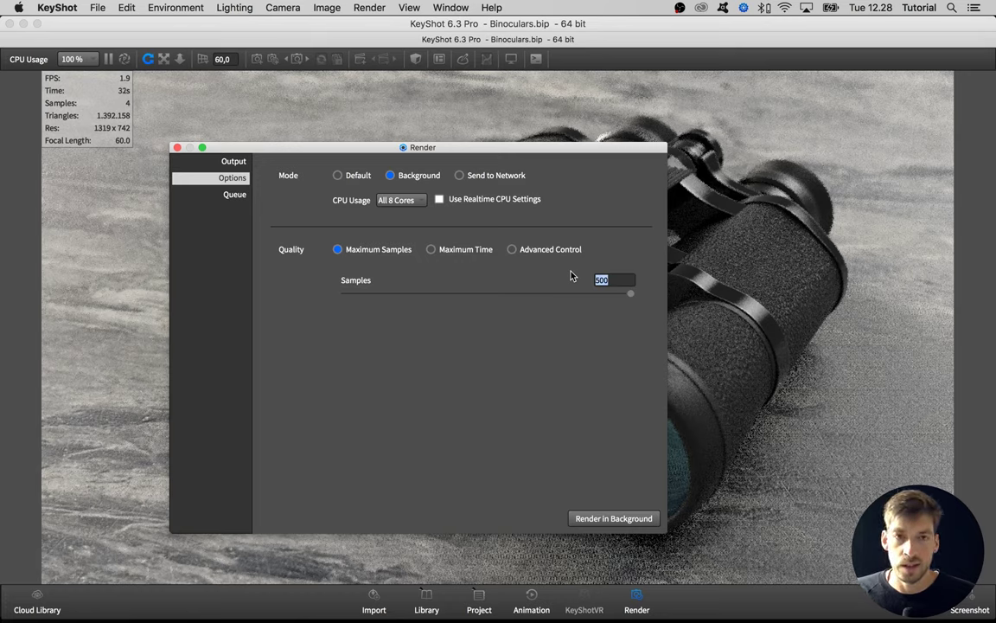
text(256)
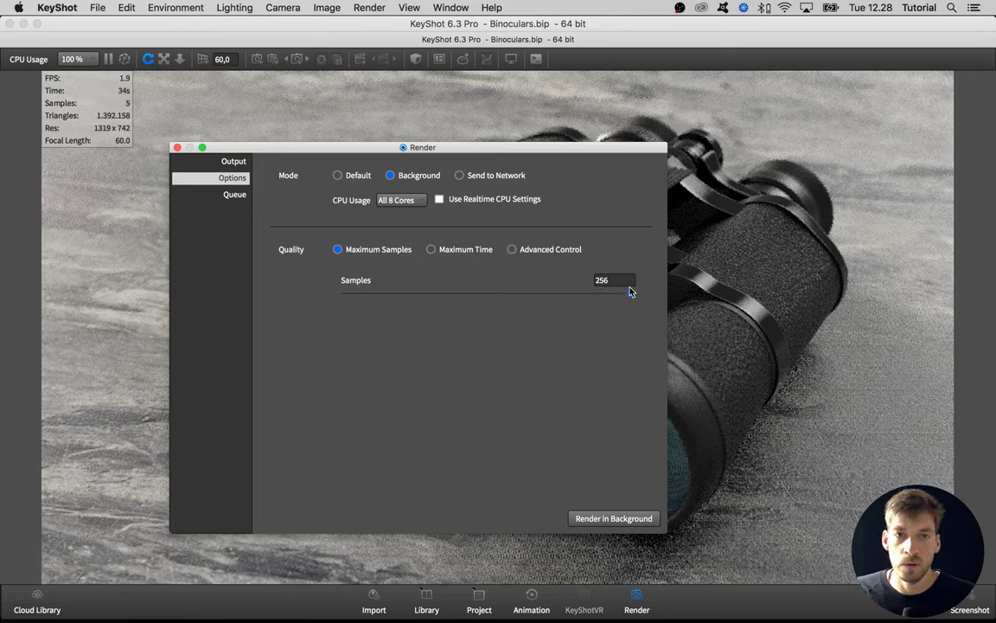
key(Return)
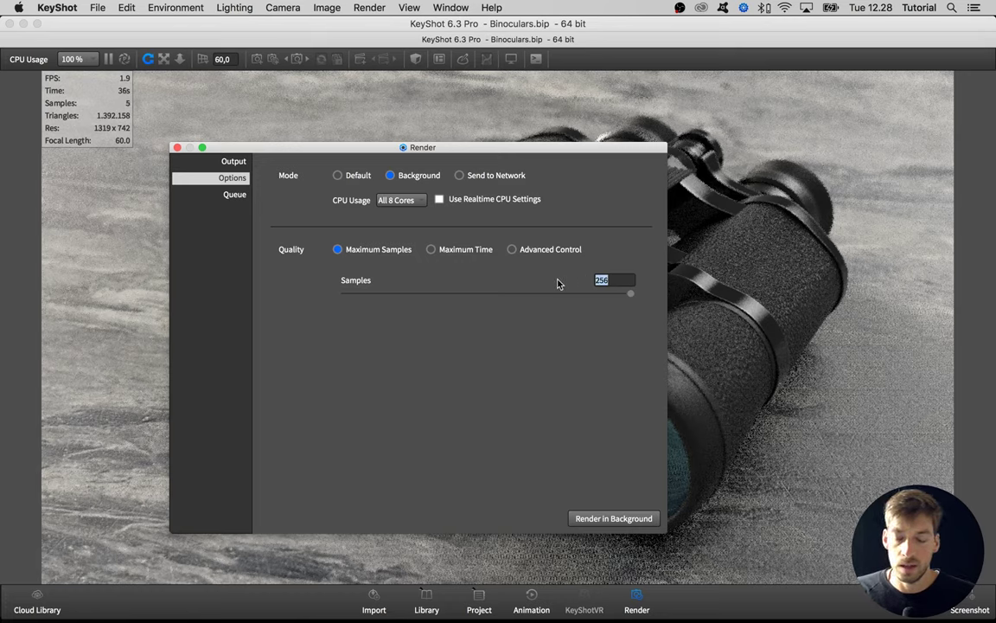
text(250)
key(Return)
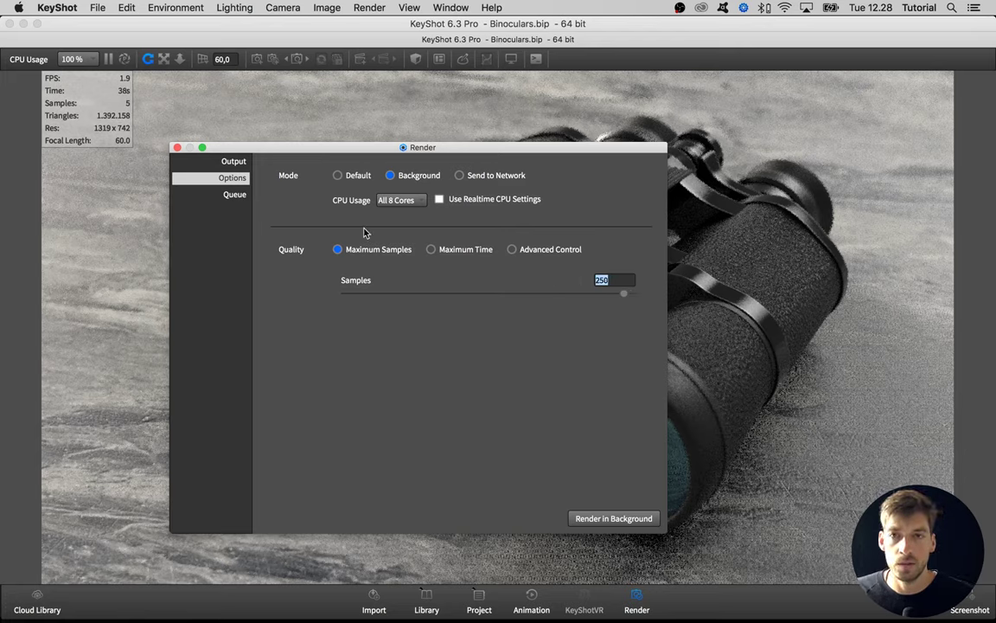
click(227, 162)
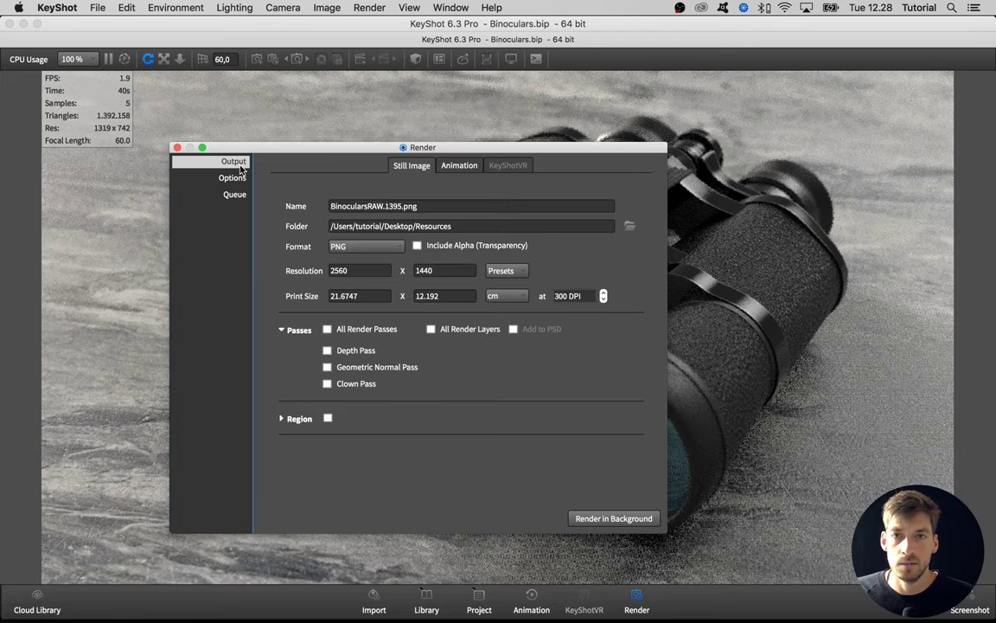
click(238, 178)
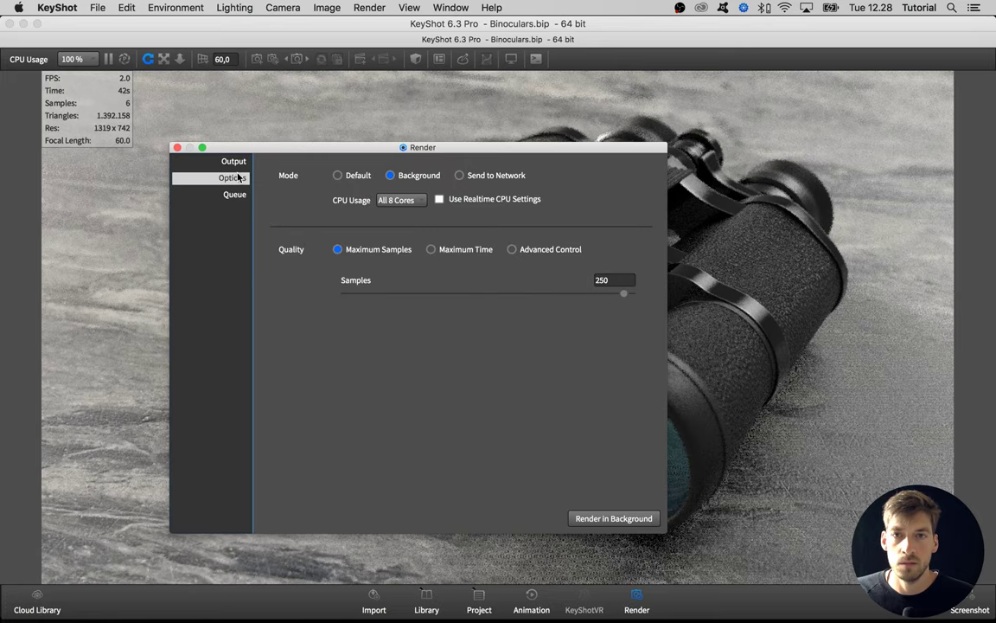
- Start the background render and move its progress window up and left
click(599, 521)
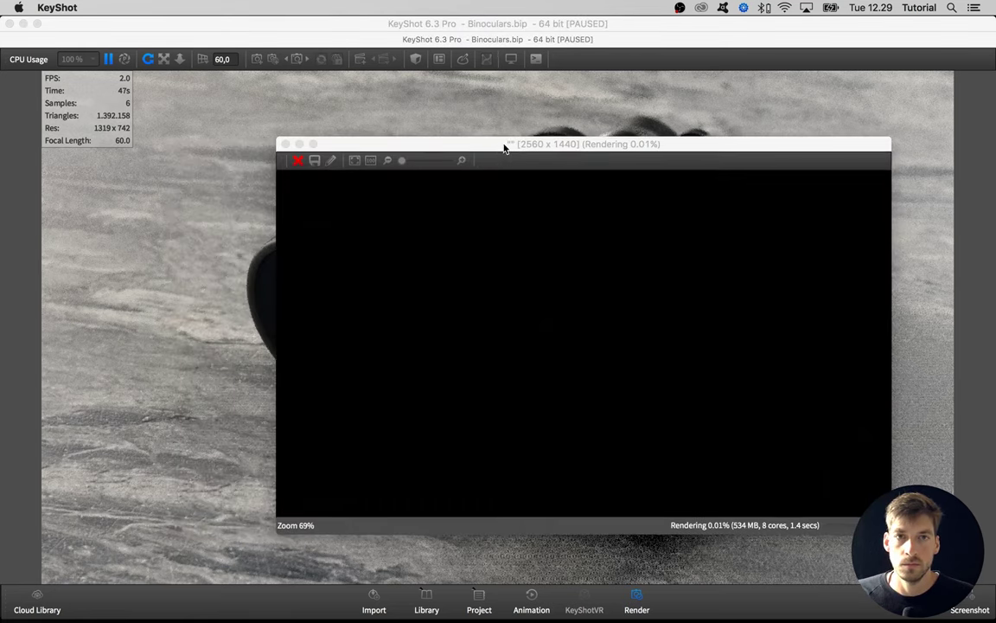
drag(503, 147, 420, 113)
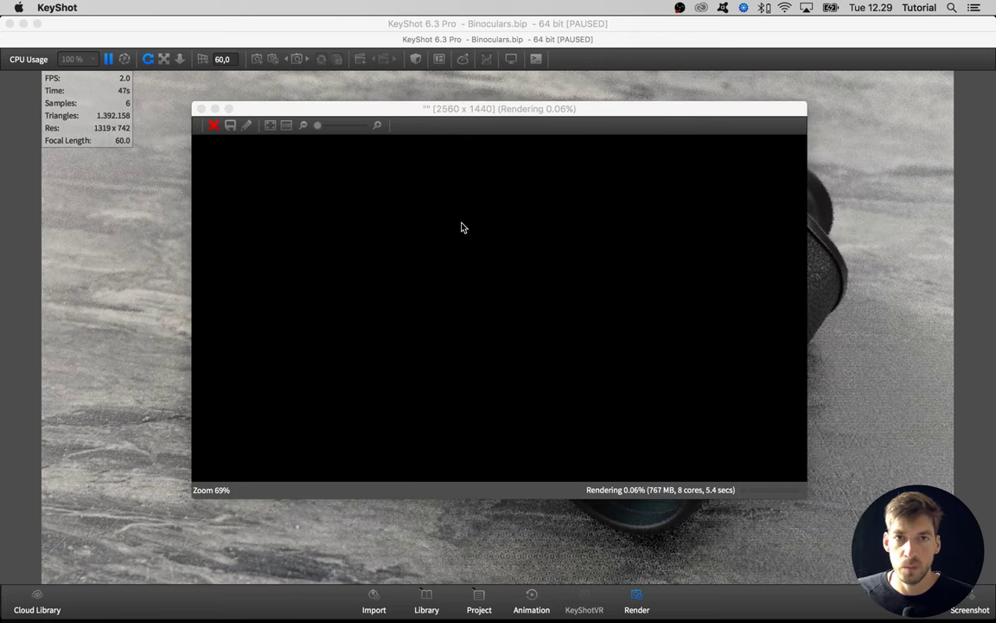
drag(474, 110, 468, 106)
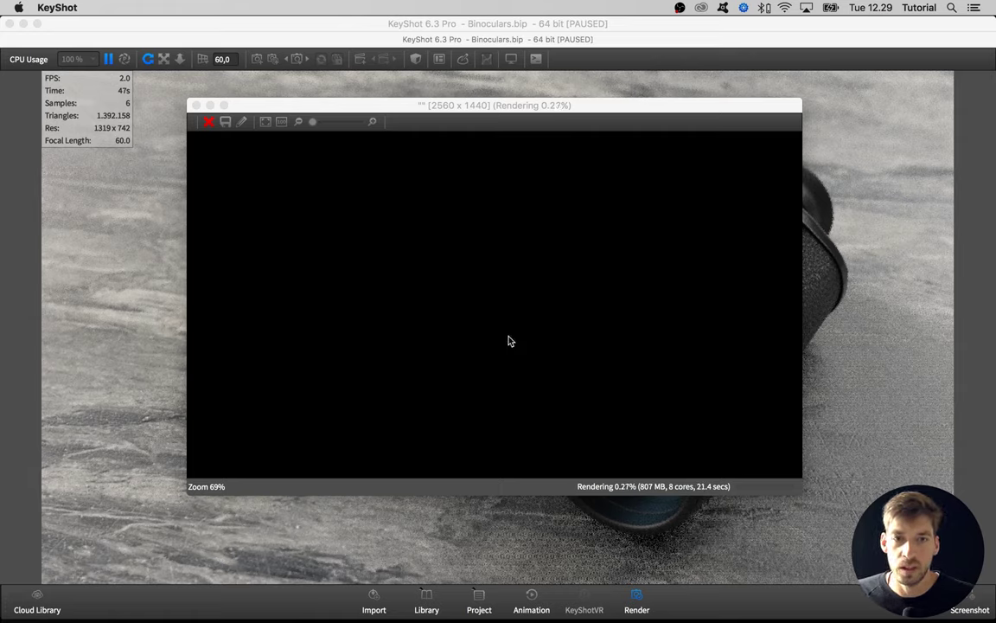
drag(487, 112, 486, 108)
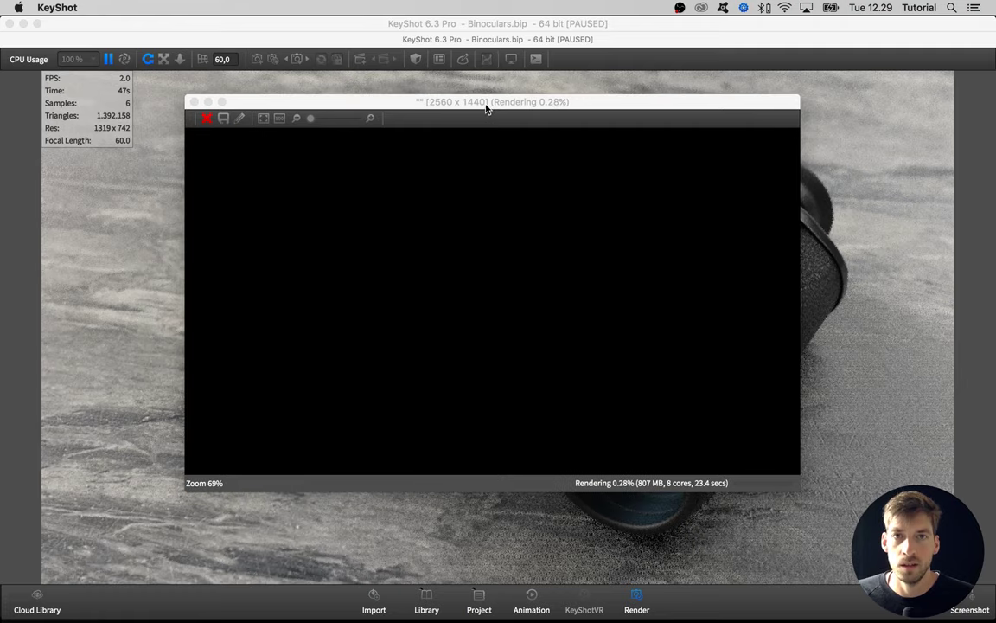